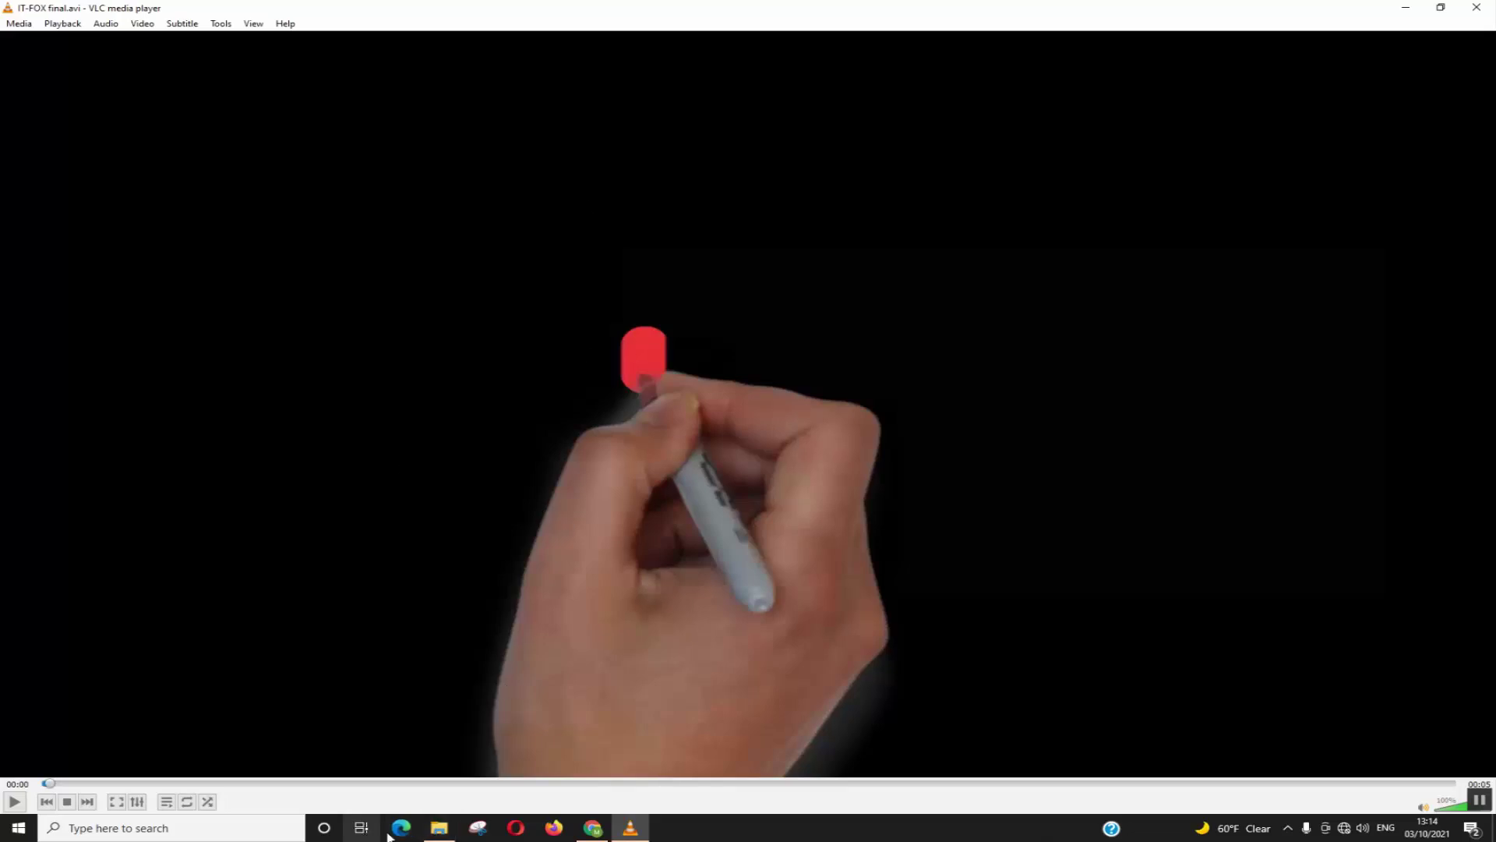
Open IT-FOX final from the Chan vid folder in VLC and pause it
{"action": "left_click", "coordinate": [438, 830]}
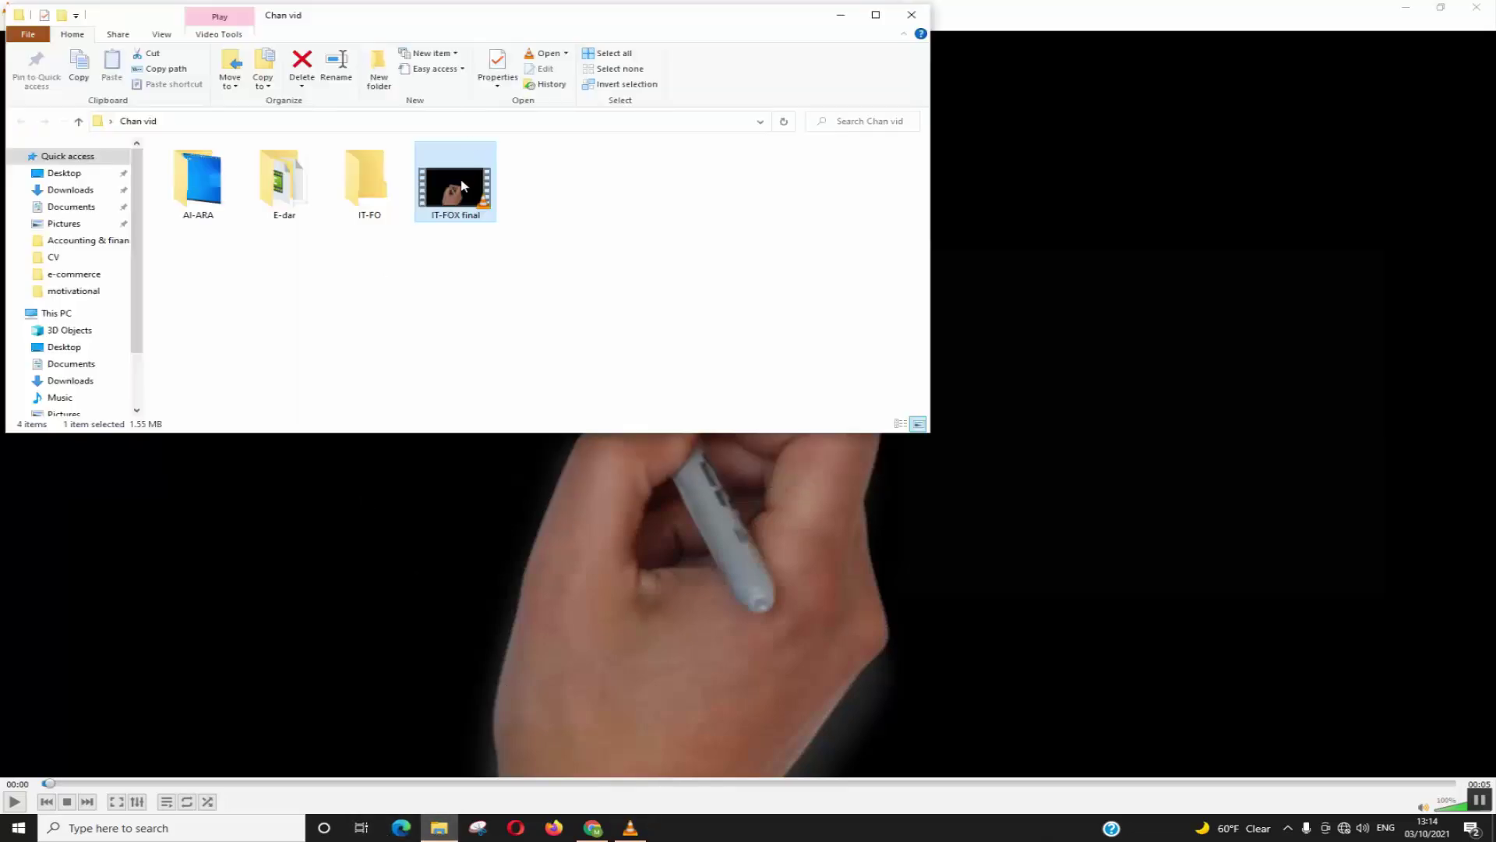
{"action": "double_click", "coordinate": [464, 186]}
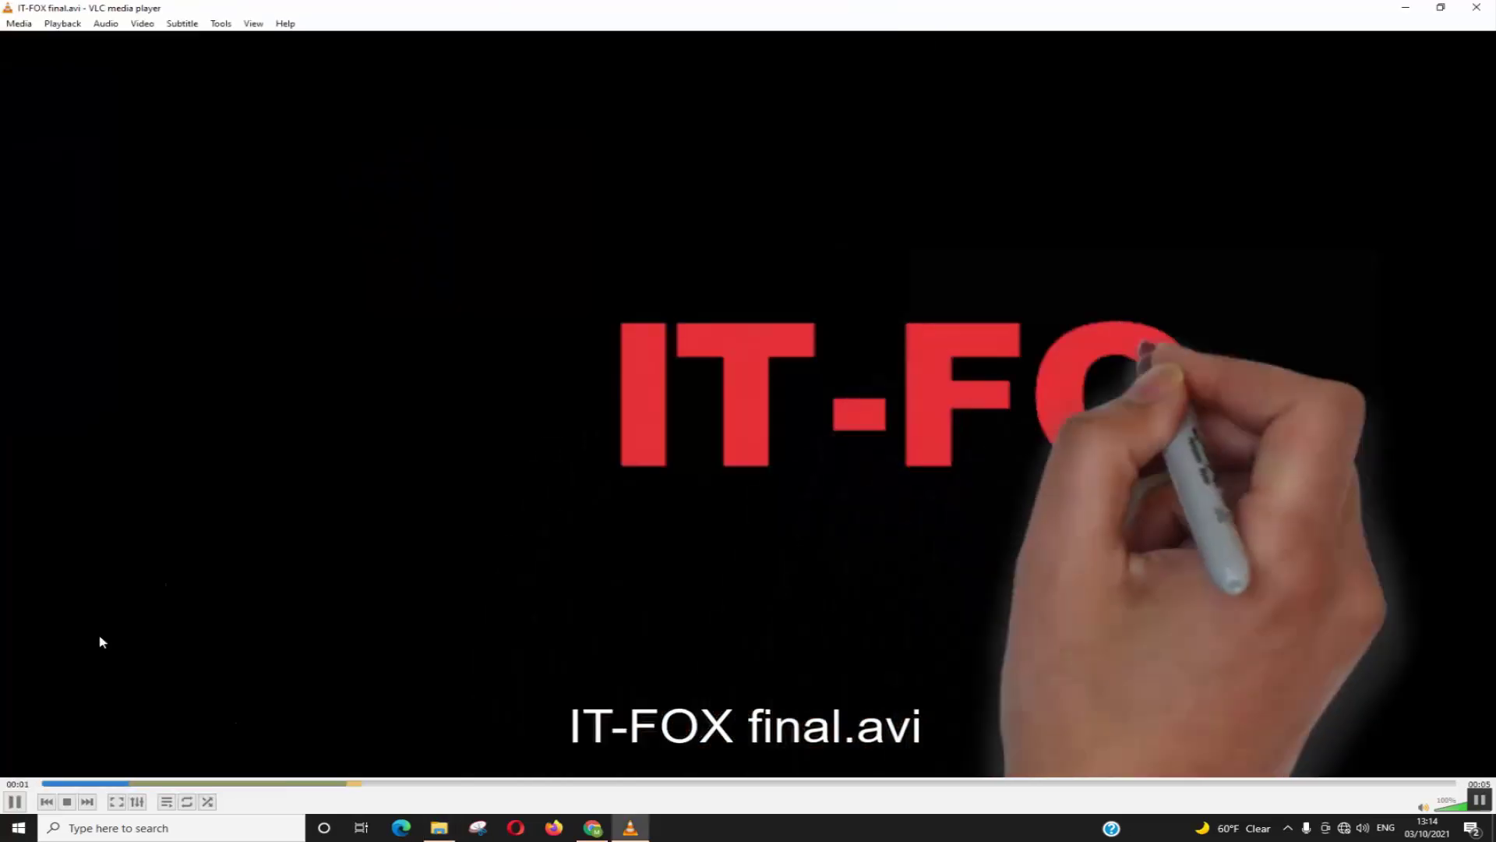
{"action": "key", "text": "space"}
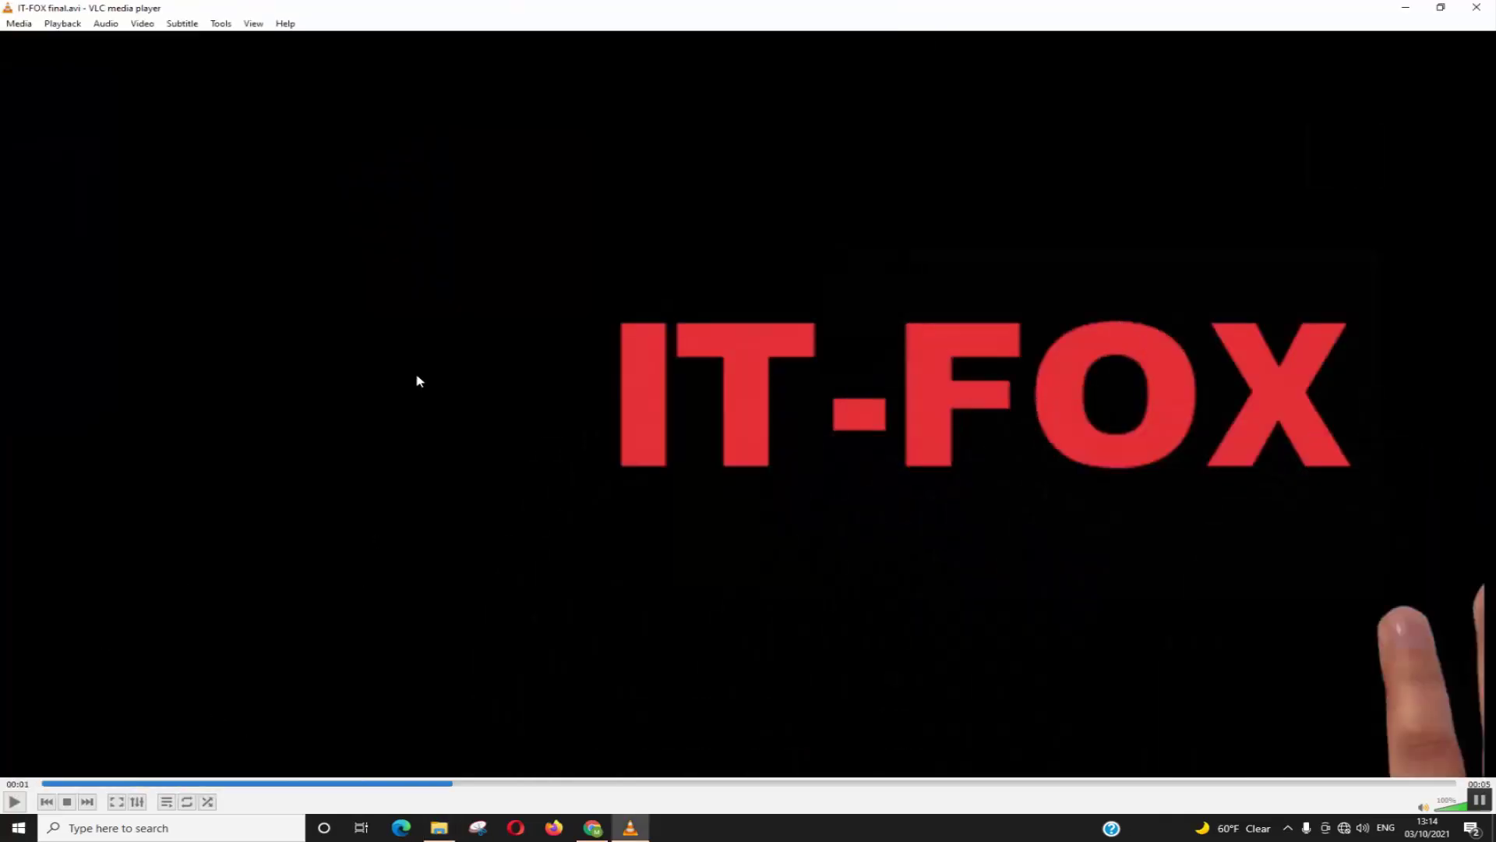
Set the video's playback speed to 1.60x with Playback > Speed > Faster (fine)
{"action": "right_click", "coordinate": [427, 331]}
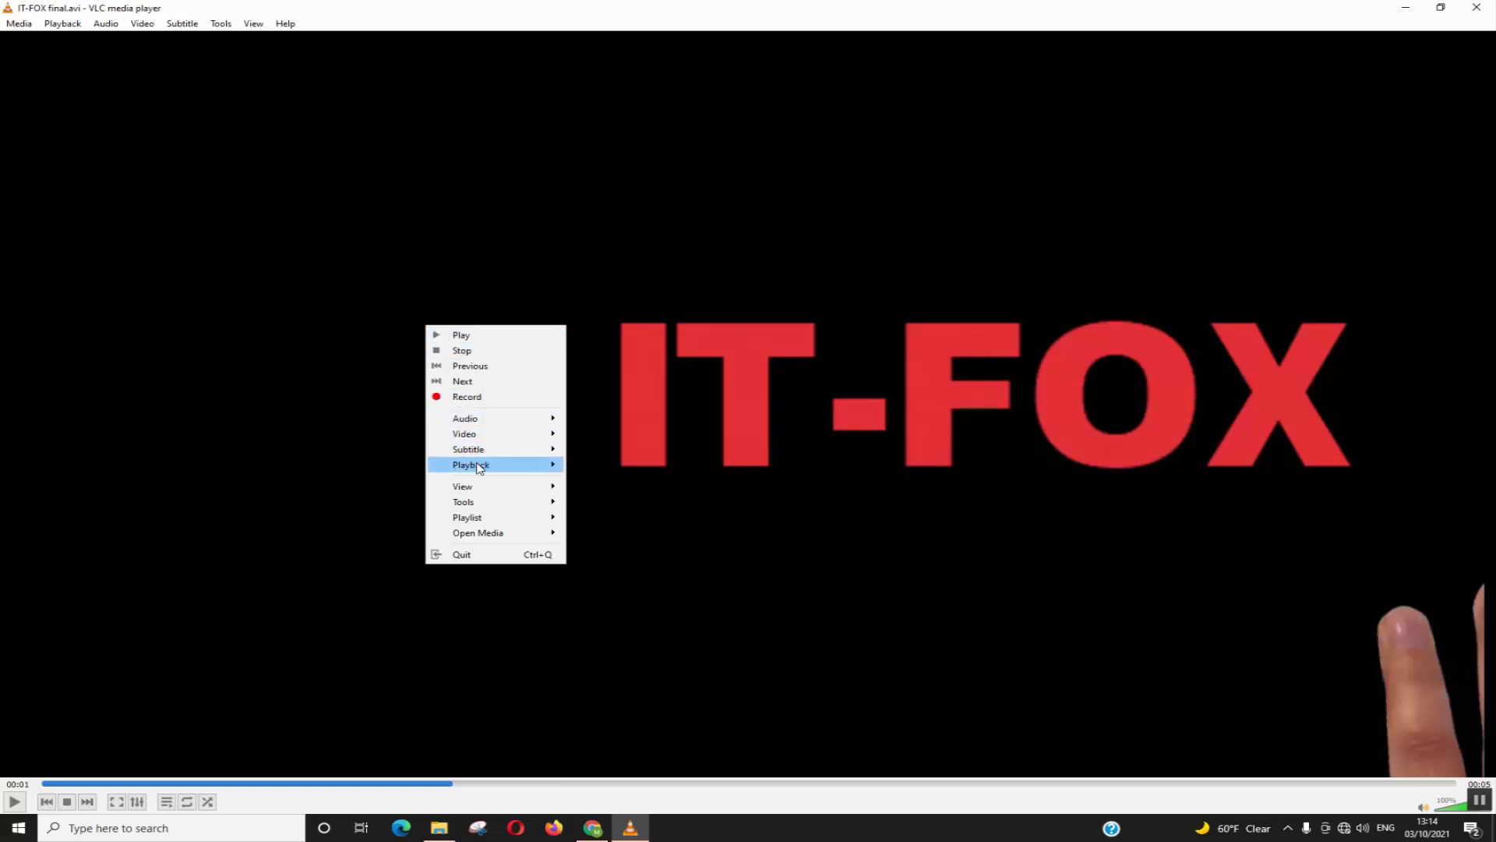
{"action": "mouse_move", "coordinate": [472, 464]}
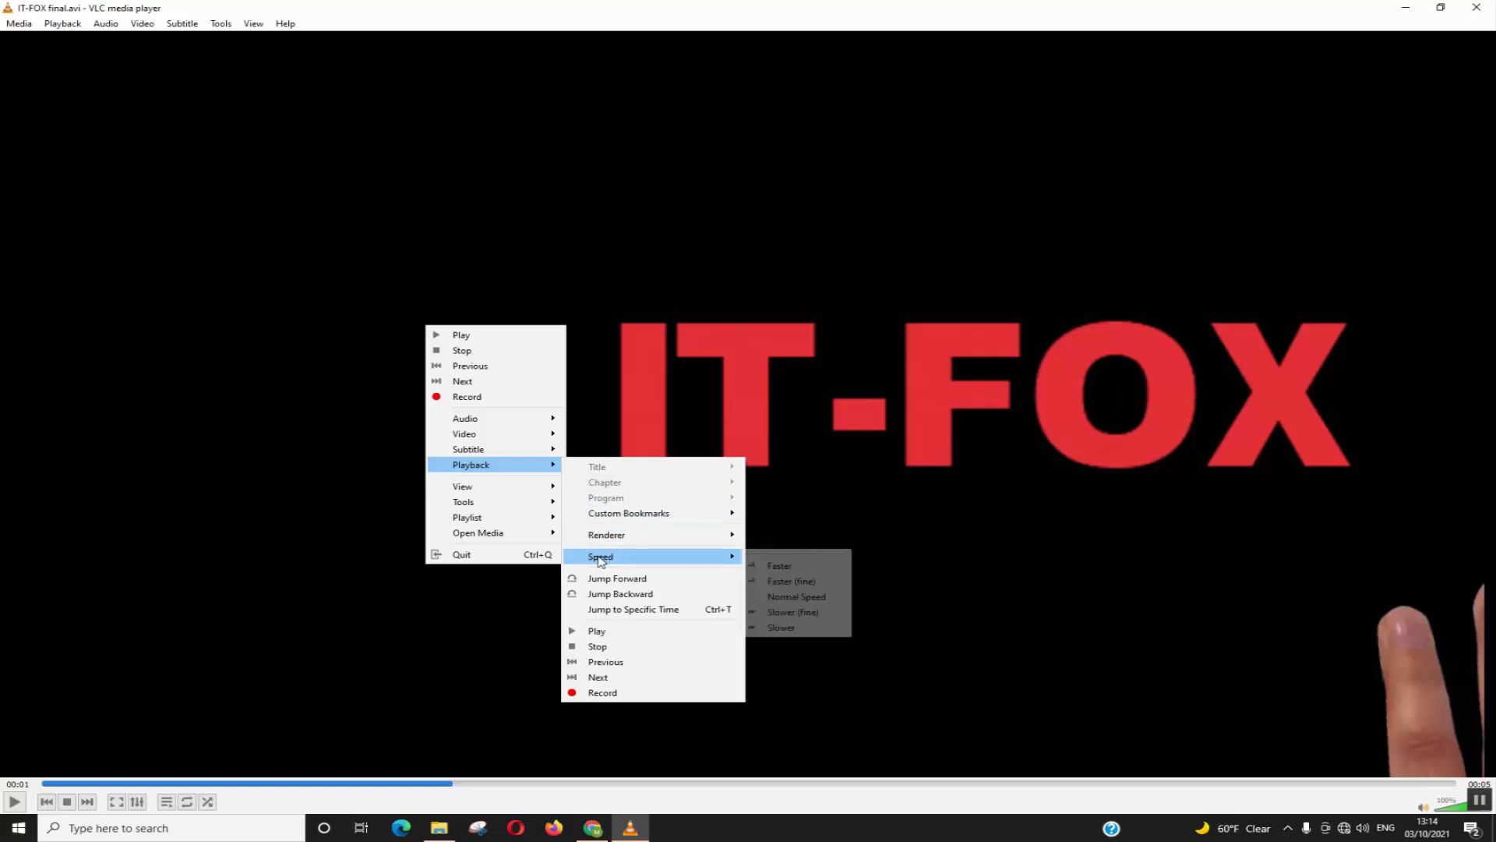
{"action": "mouse_move", "coordinate": [600, 557]}
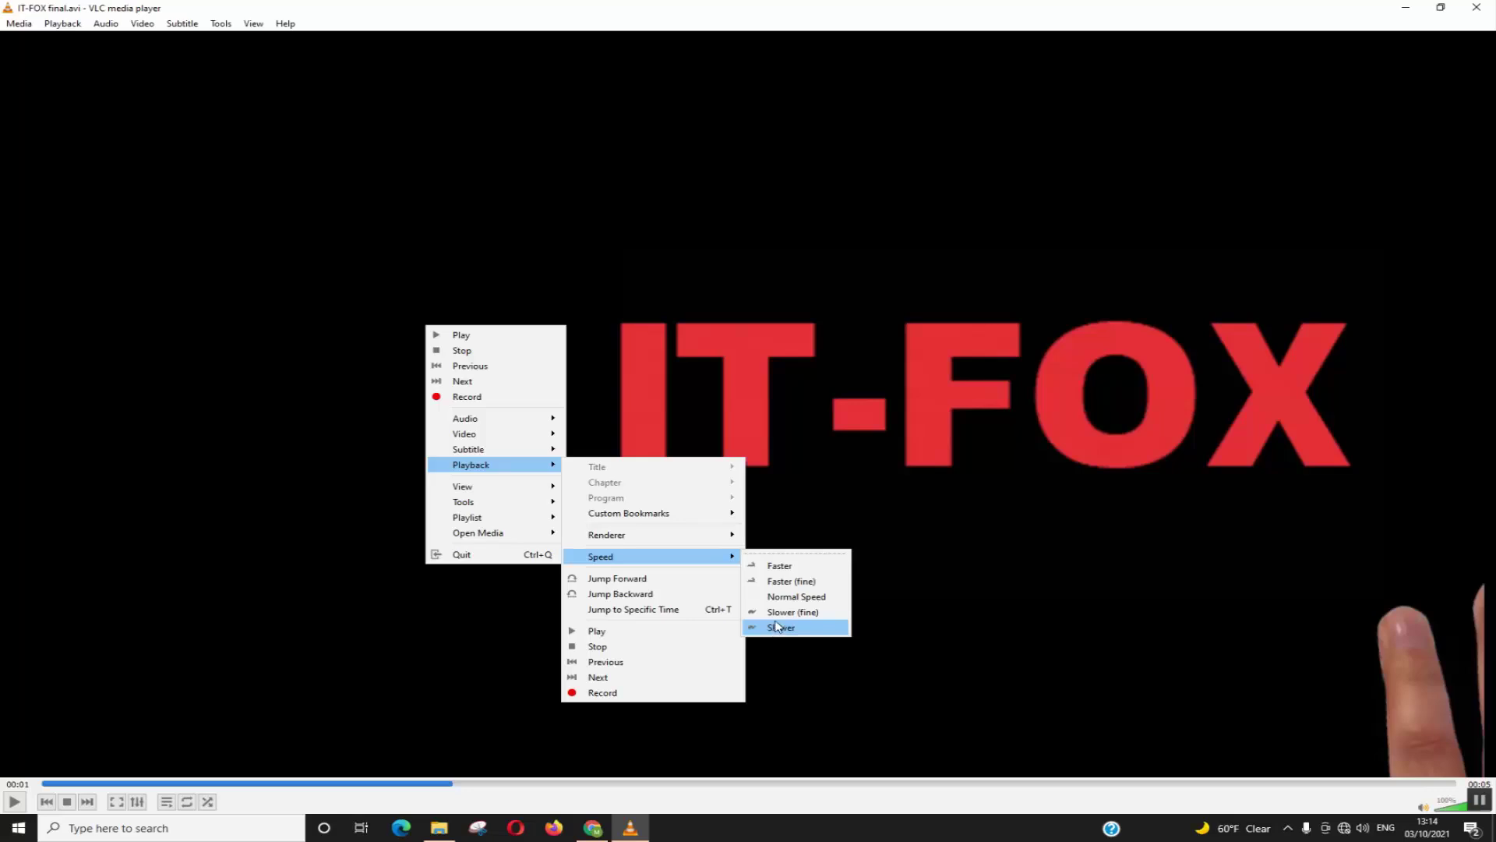
{"action": "left_click", "coordinate": [779, 583]}
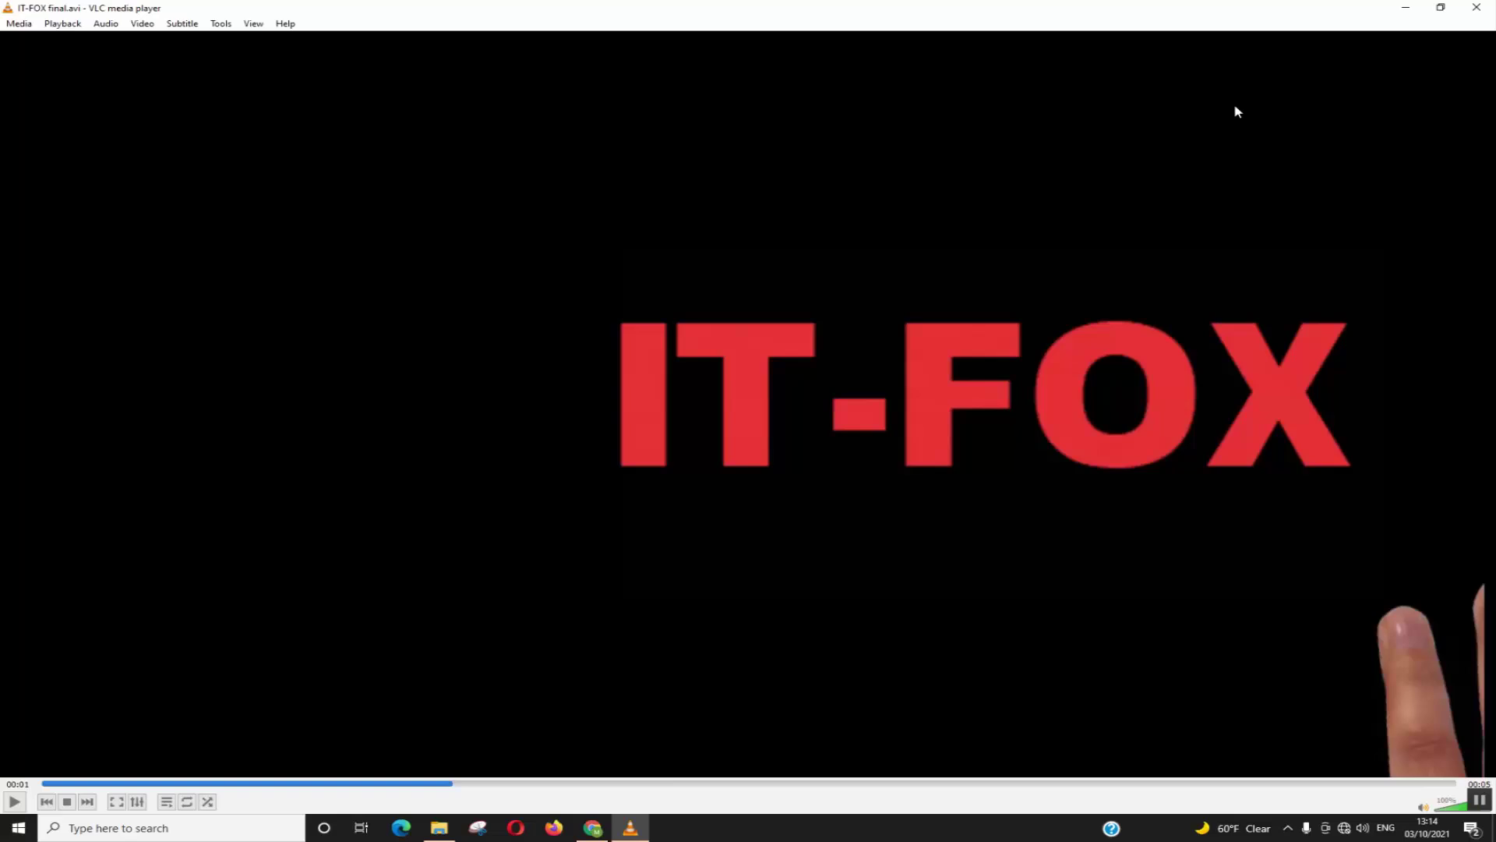
Resume the IT-FOX video at 1.60x and let it play to the end
{"action": "key", "text": "space"}
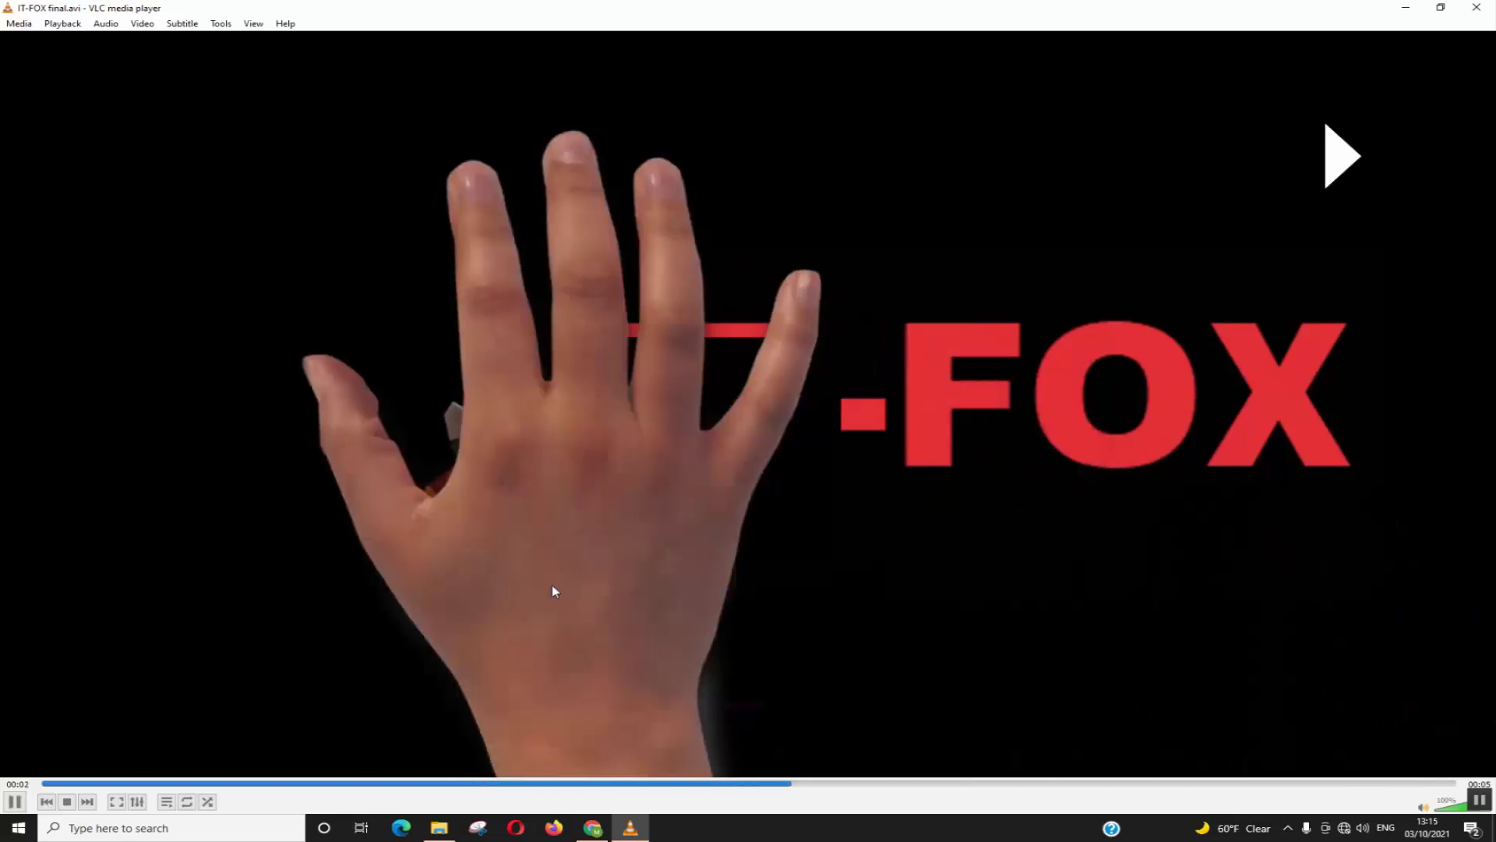